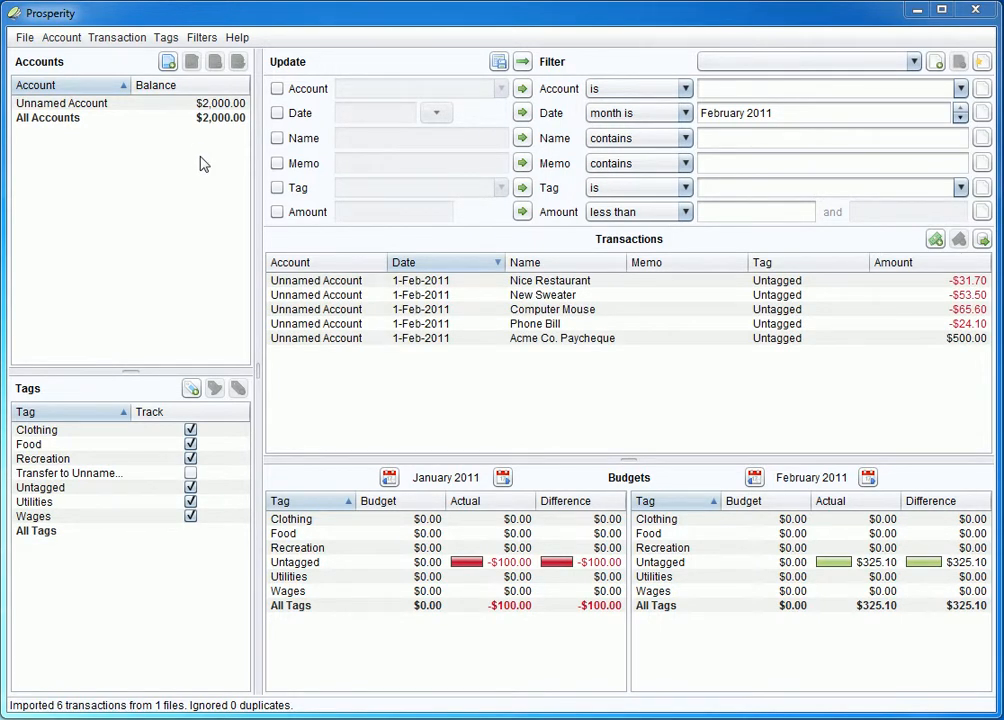
Step: Rename the unnamed account to Chequeing
{"action": "left_click", "coordinate": [45, 102]}
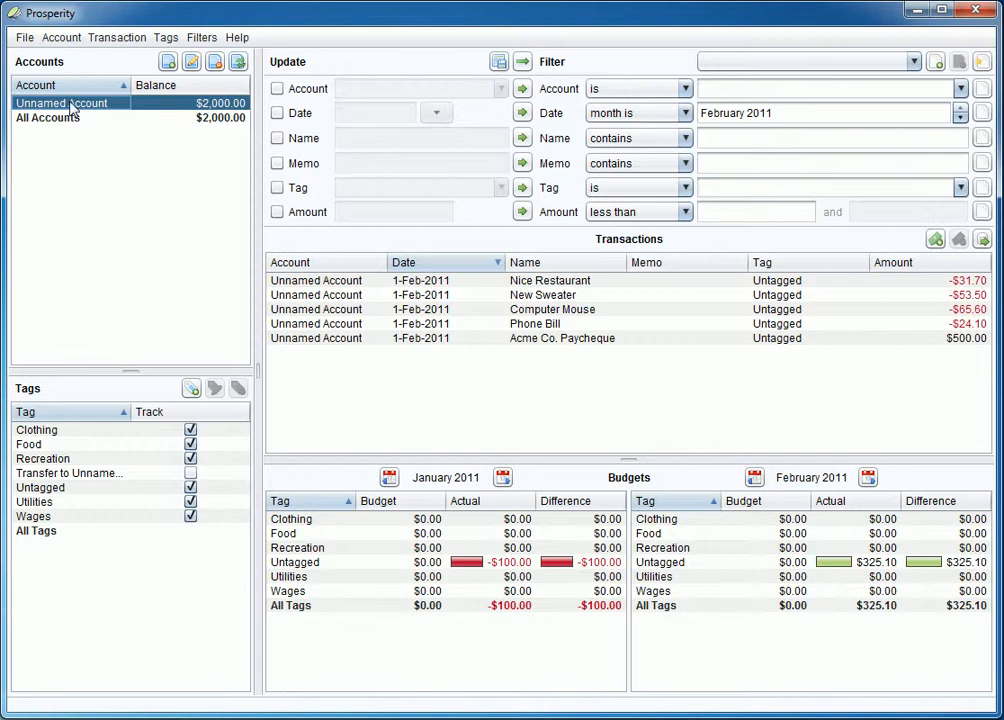
{"action": "left_click", "coordinate": [191, 64]}
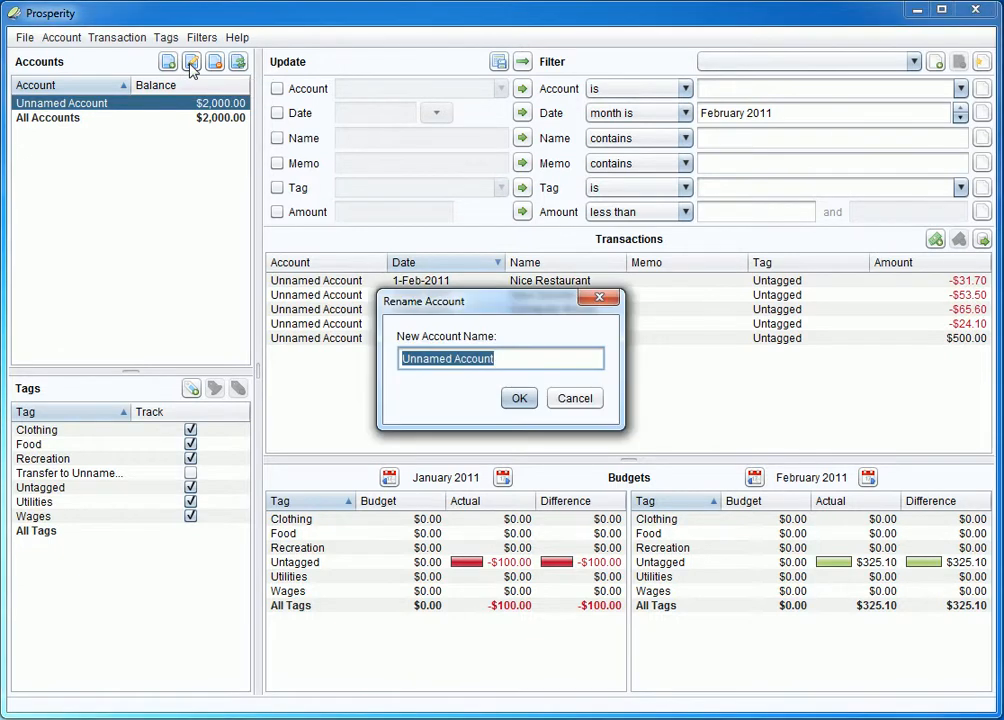
{"action": "type", "text": "Chequeing"}
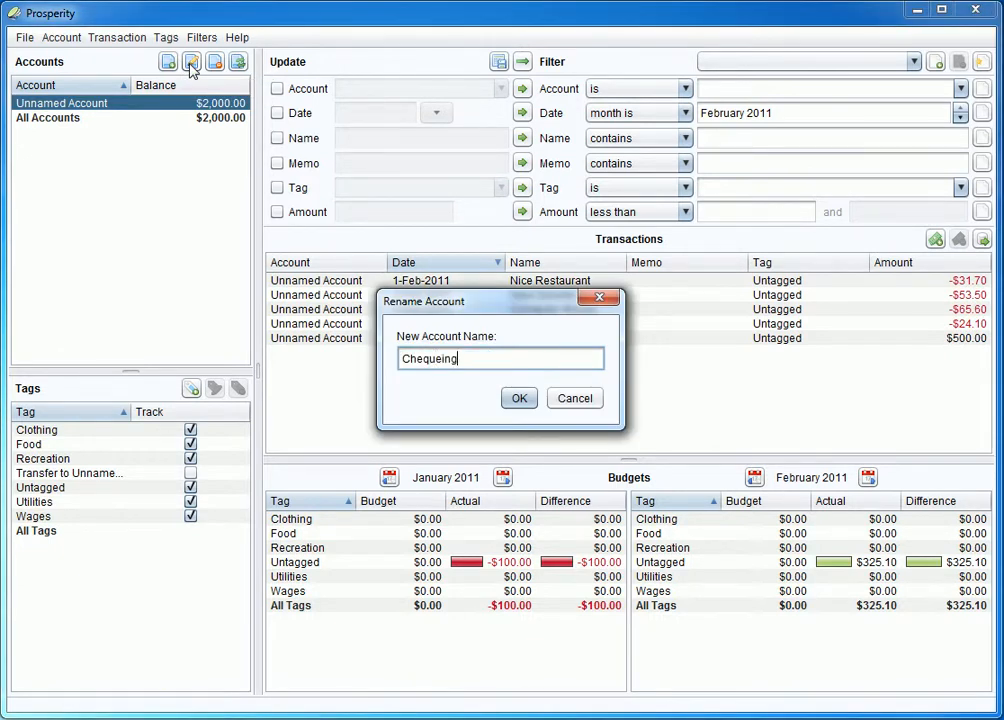
{"action": "key", "text": "Return"}
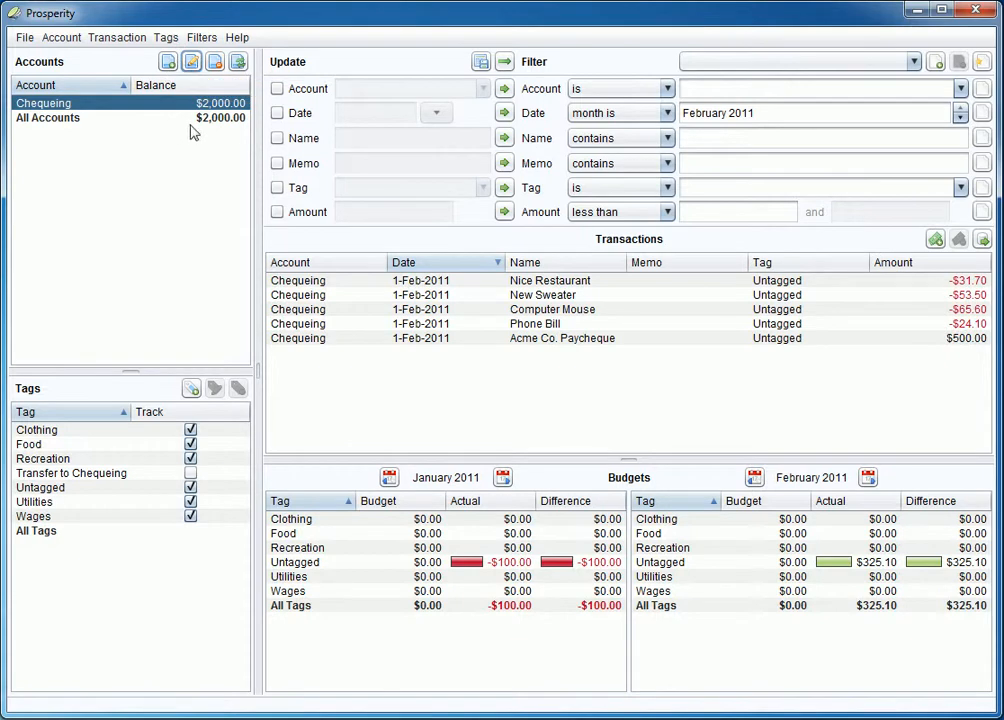
Step: Examine the Chequeing balance and the account, date, name, memo, tag and amount fields of its imported transactions
{"action": "left_click", "coordinate": [214, 104]}
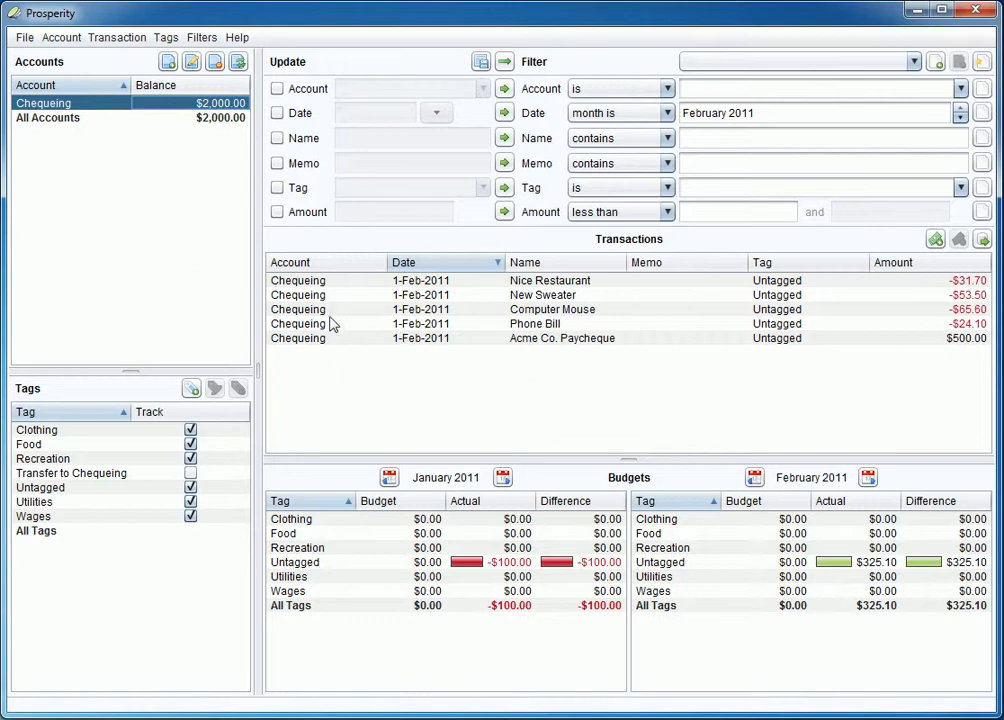
{"action": "left_click", "coordinate": [328, 283]}
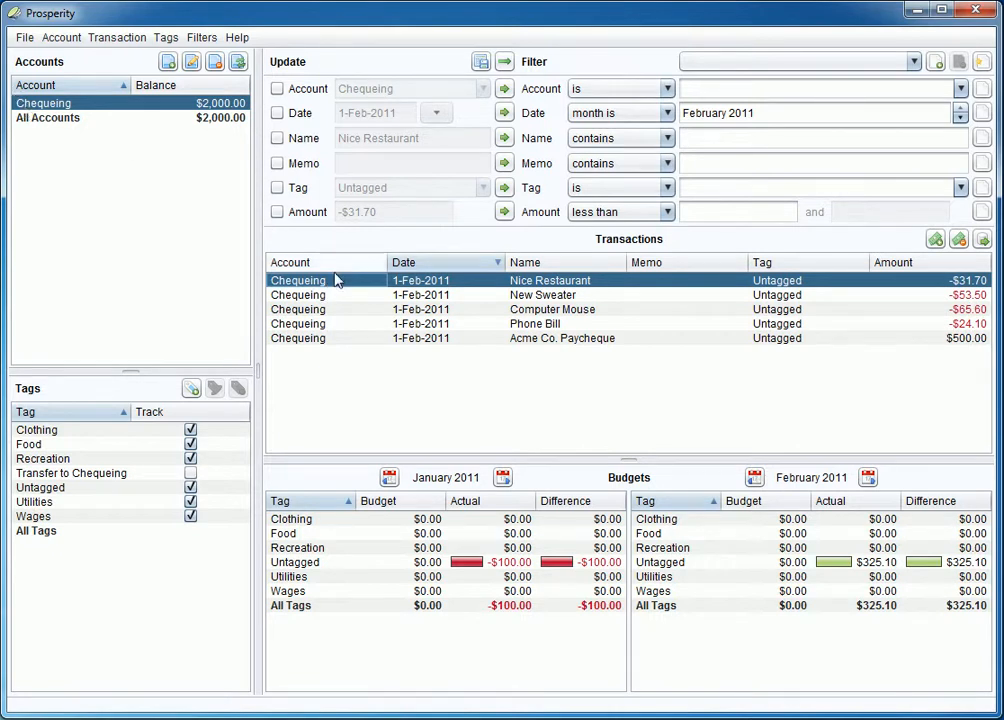
{"action": "left_click", "coordinate": [426, 284]}
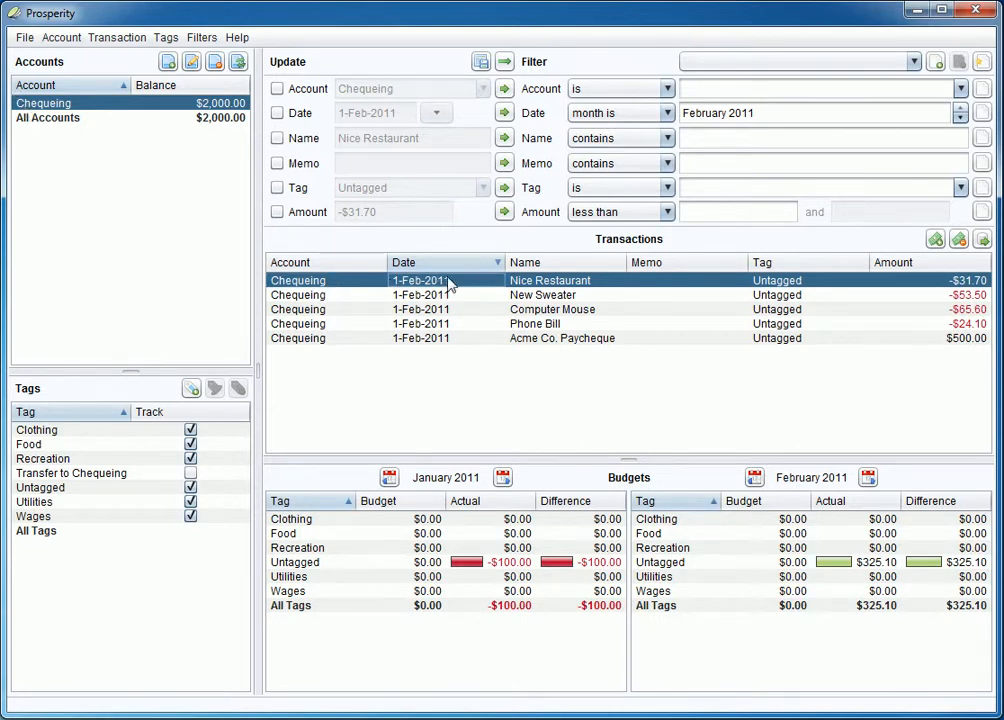
{"action": "left_click", "coordinate": [576, 284]}
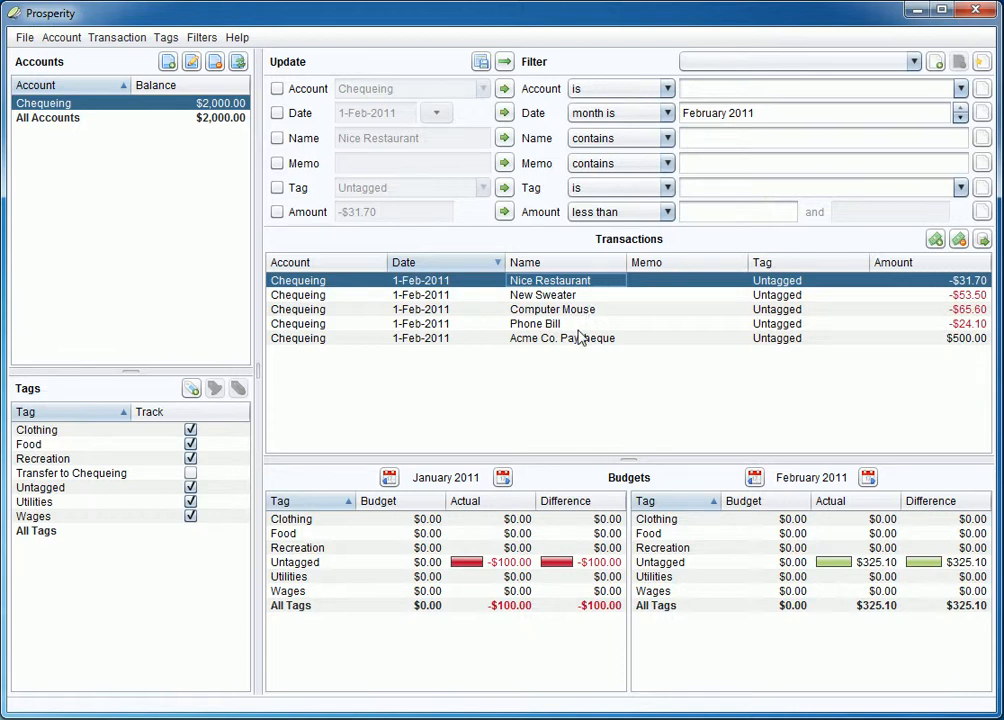
{"action": "left_click", "coordinate": [665, 285]}
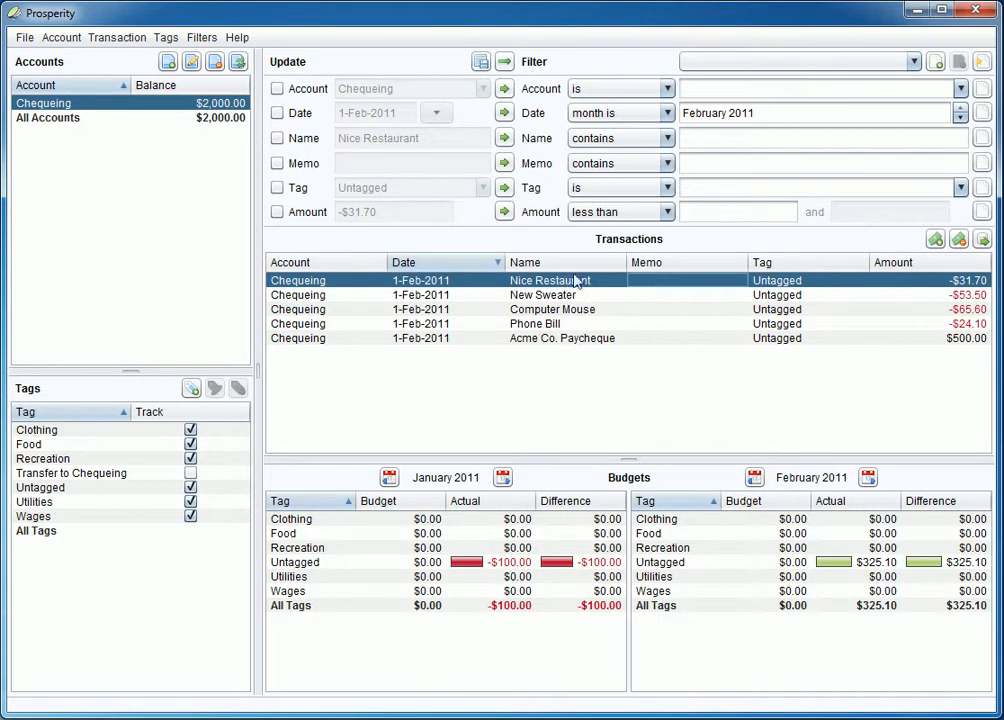
{"action": "left_click", "coordinate": [815, 285]}
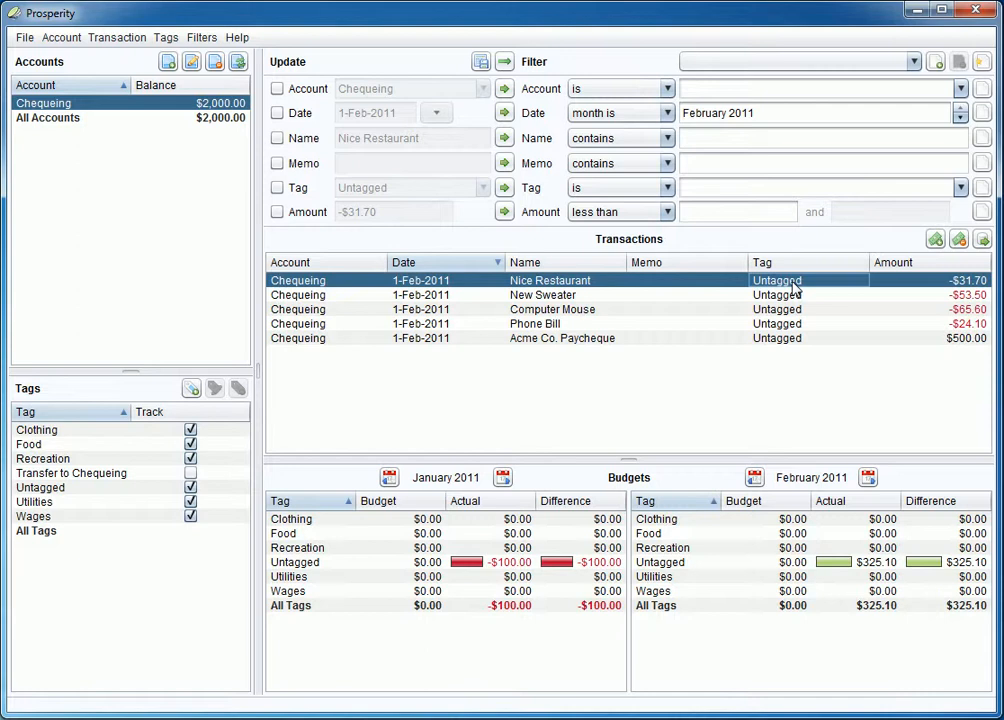
{"action": "left_click", "coordinate": [932, 284]}
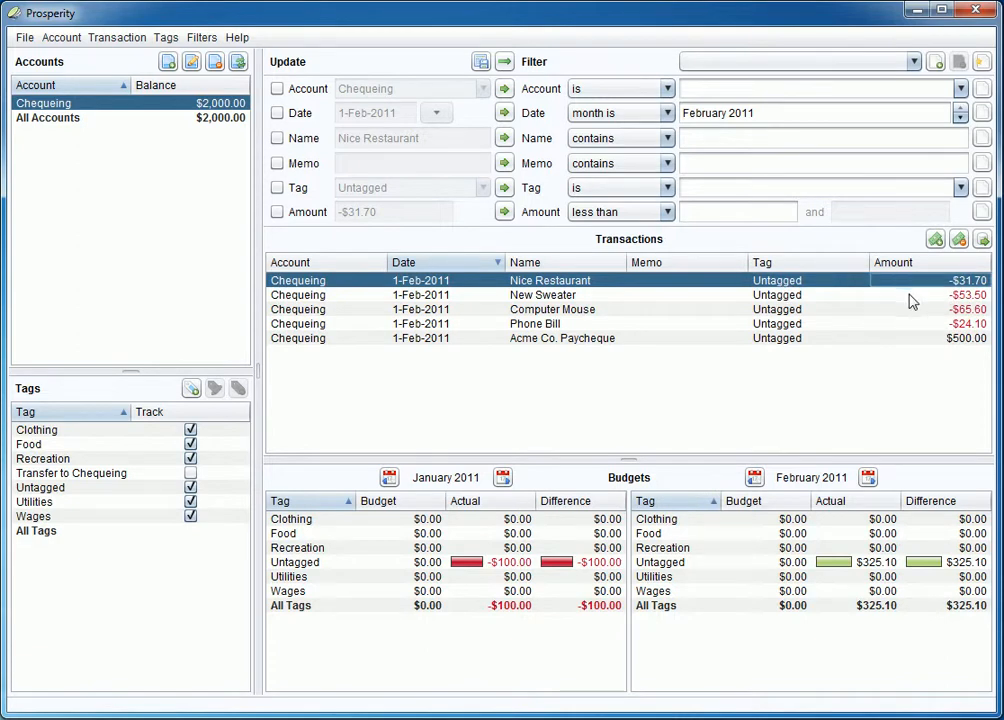
{"action": "left_click", "coordinate": [912, 297]}
{"action": "left_click", "coordinate": [978, 283]}
{"action": "left_click", "coordinate": [966, 324]}
{"action": "left_click", "coordinate": [966, 309]}
{"action": "left_click", "coordinate": [966, 296]}
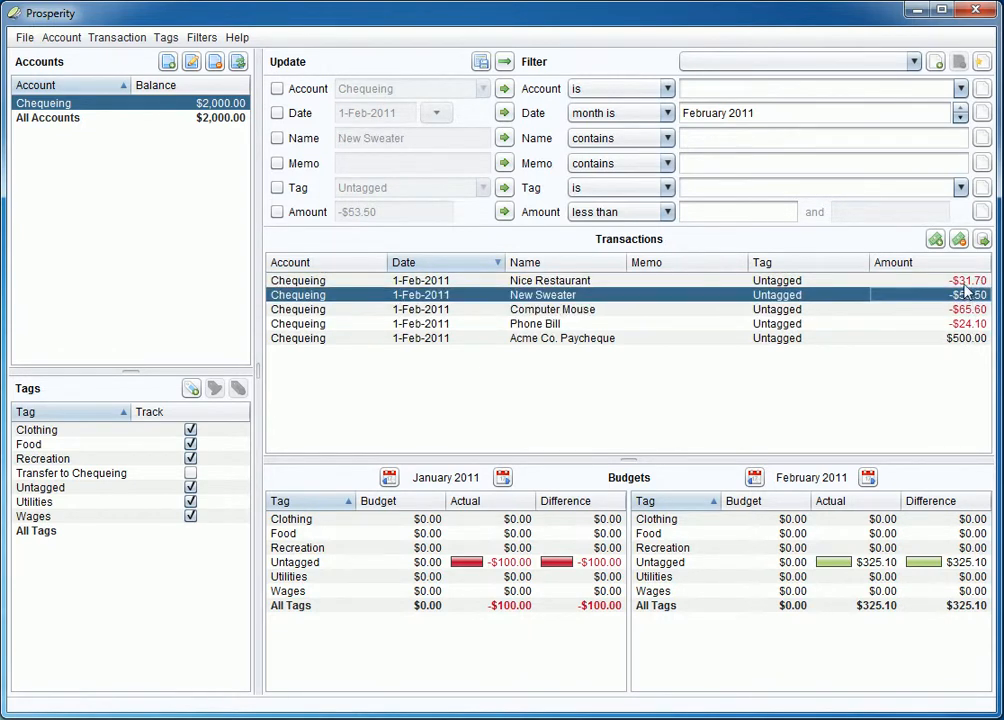
{"action": "left_click", "coordinate": [966, 283]}
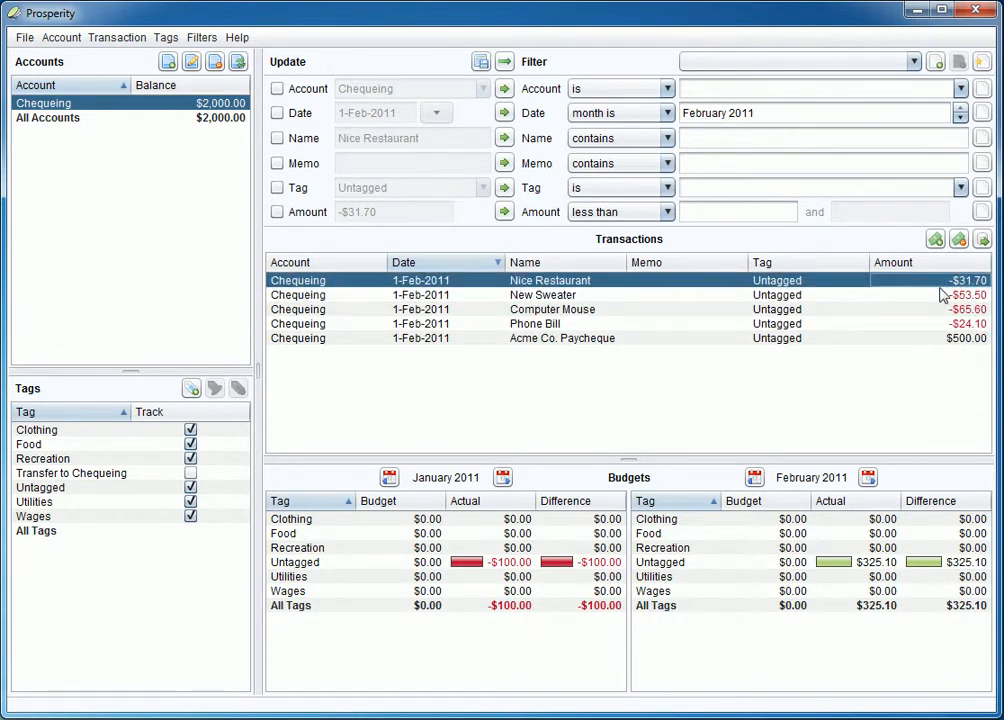
{"action": "left_click", "coordinate": [963, 339]}
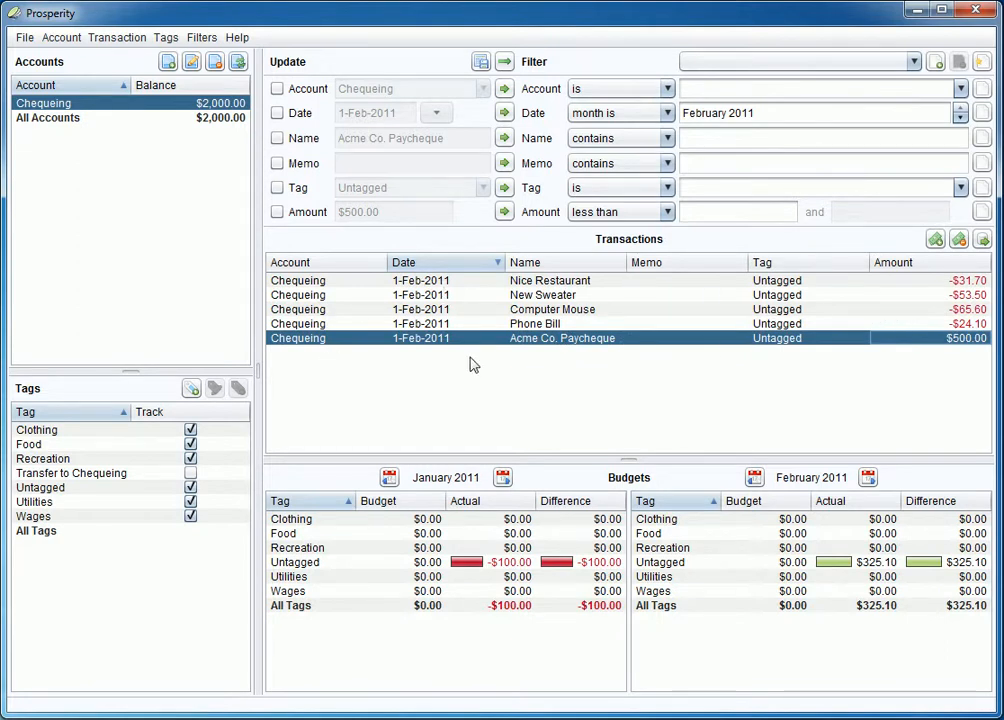
{"action": "left_click", "coordinate": [917, 285]}
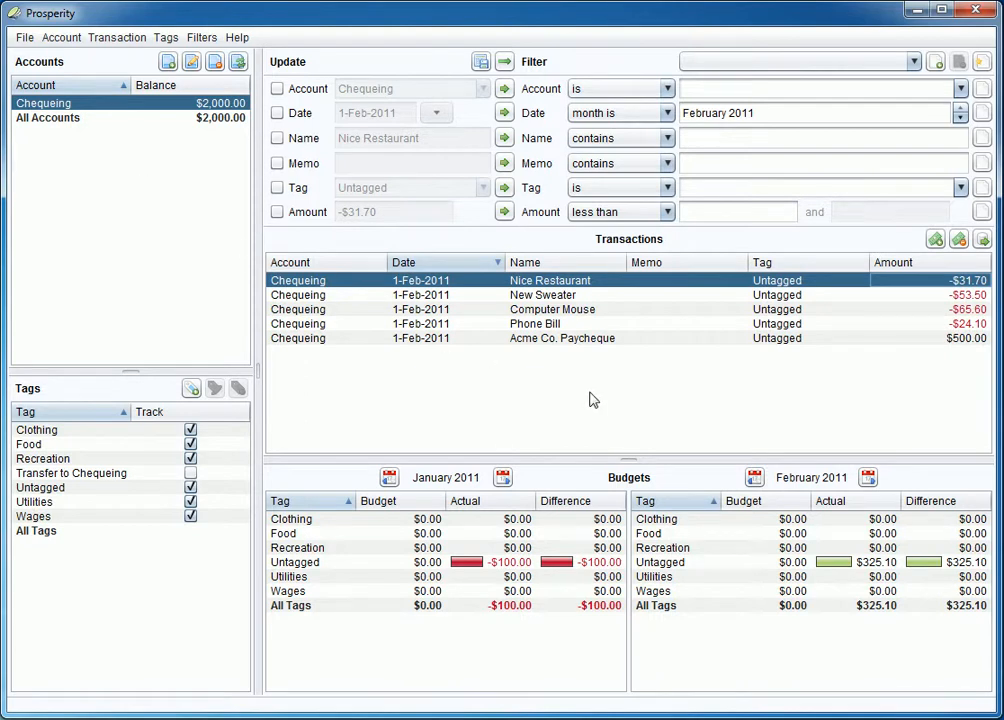
Step: Add a new account named Cash
{"action": "left_click", "coordinate": [168, 64]}
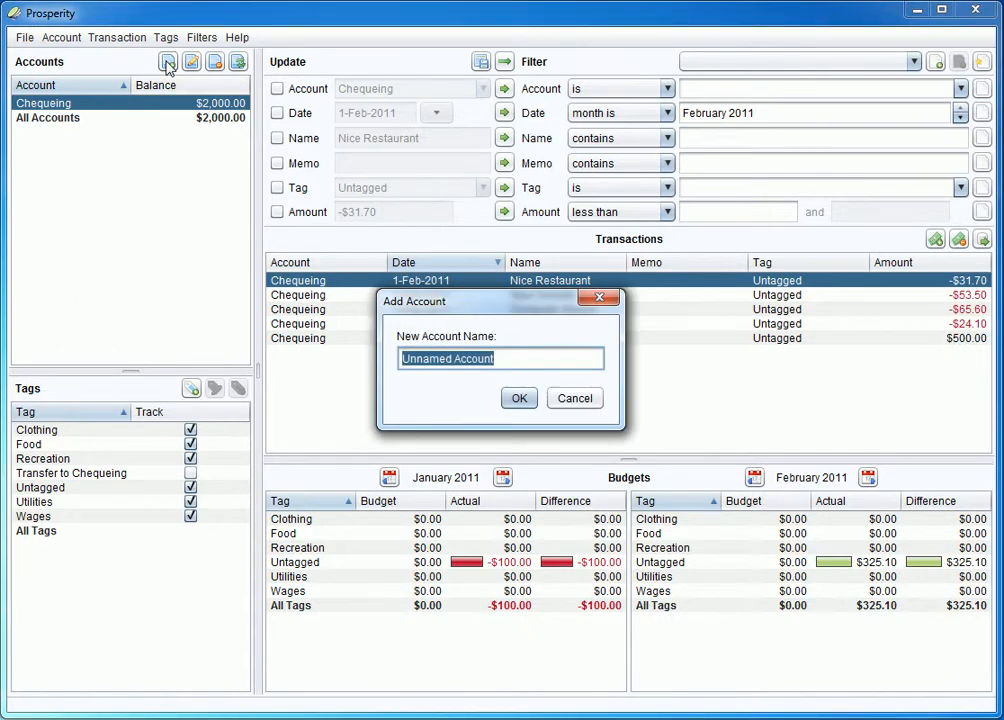
{"action": "type", "text": "Cash"}
{"action": "key", "text": "Return"}
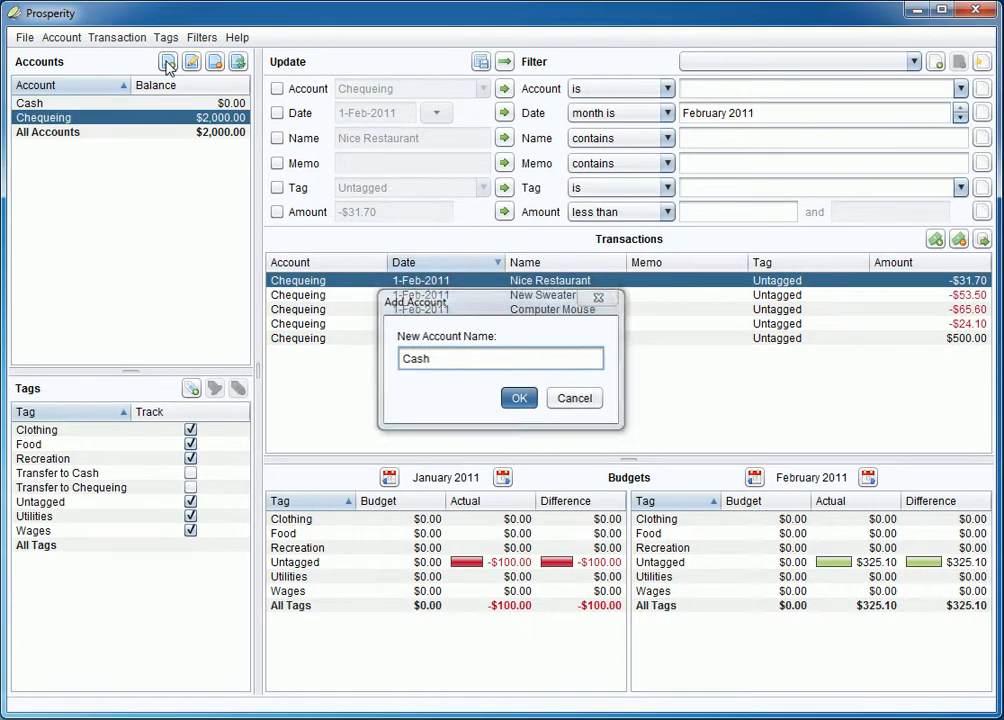
Step: Add a transaction to the Cash account with the name Valentine's Meal and the memo Prosperity!!!
{"action": "left_click", "coordinate": [68, 103]}
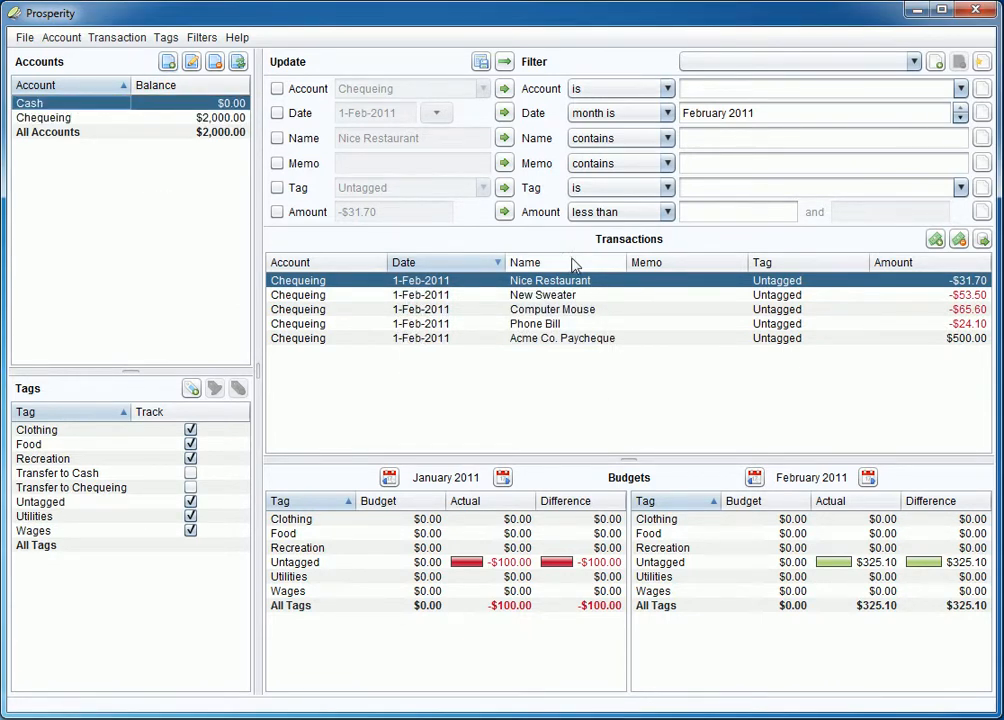
{"action": "left_click", "coordinate": [937, 246]}
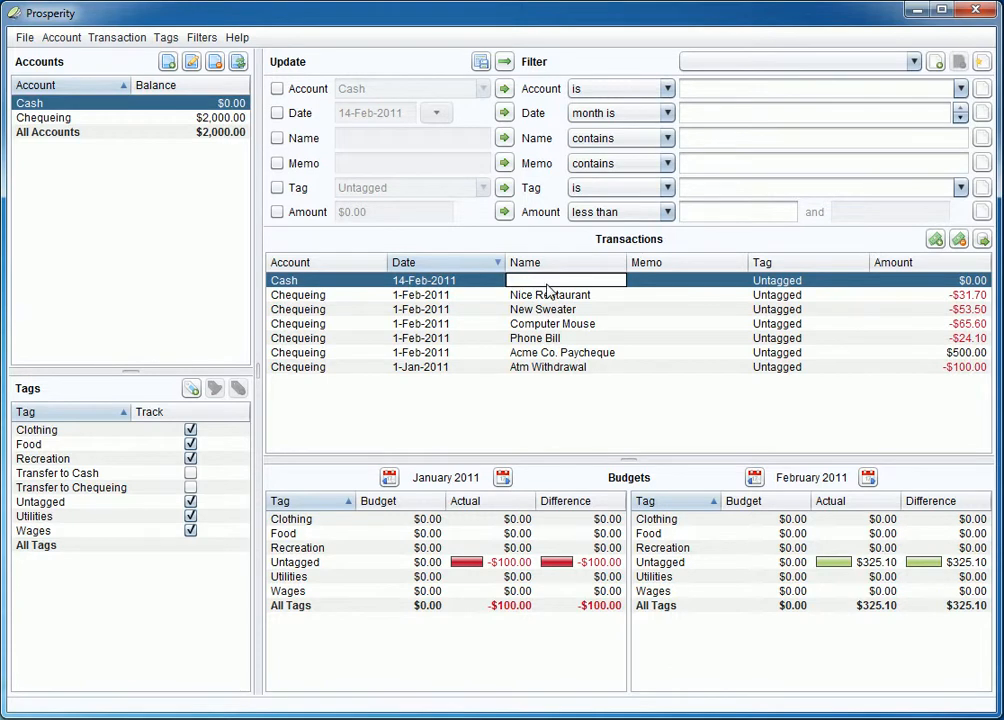
{"action": "type", "text": "let"}
{"action": "type", "text": "entin"}
{"action": "type", "text": "e's Meal"}
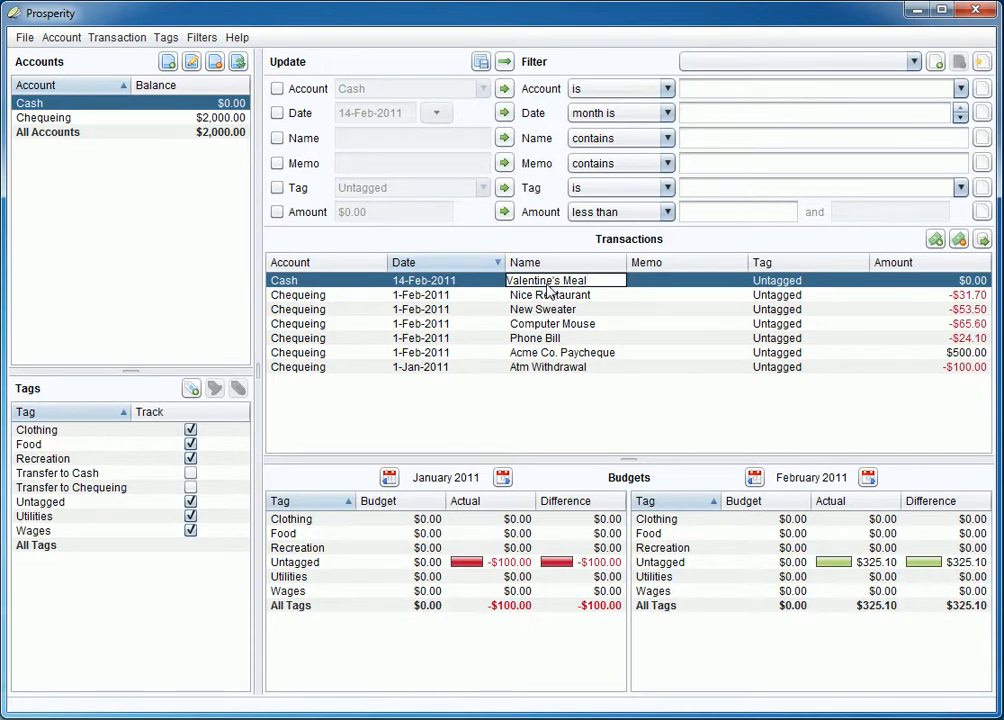
{"action": "key", "text": "Tab"}
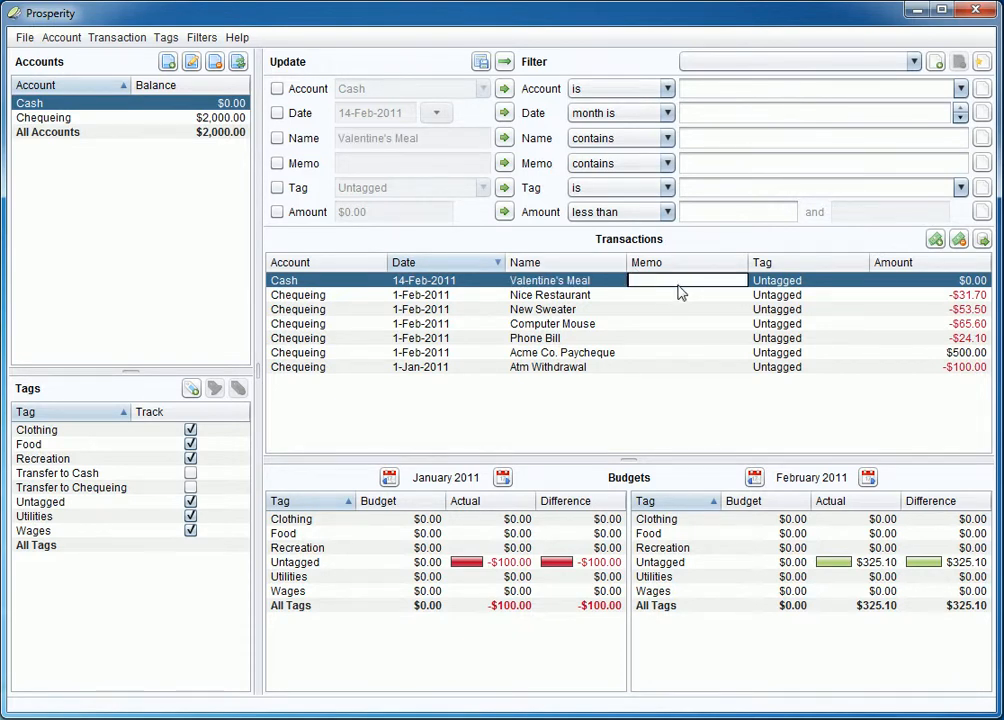
{"action": "type", "text": "Prosperity!!!"}
Step: Tag the Valentine's Meal transaction as Food and set its amount to -$50.00
{"action": "left_click", "coordinate": [793, 285]}
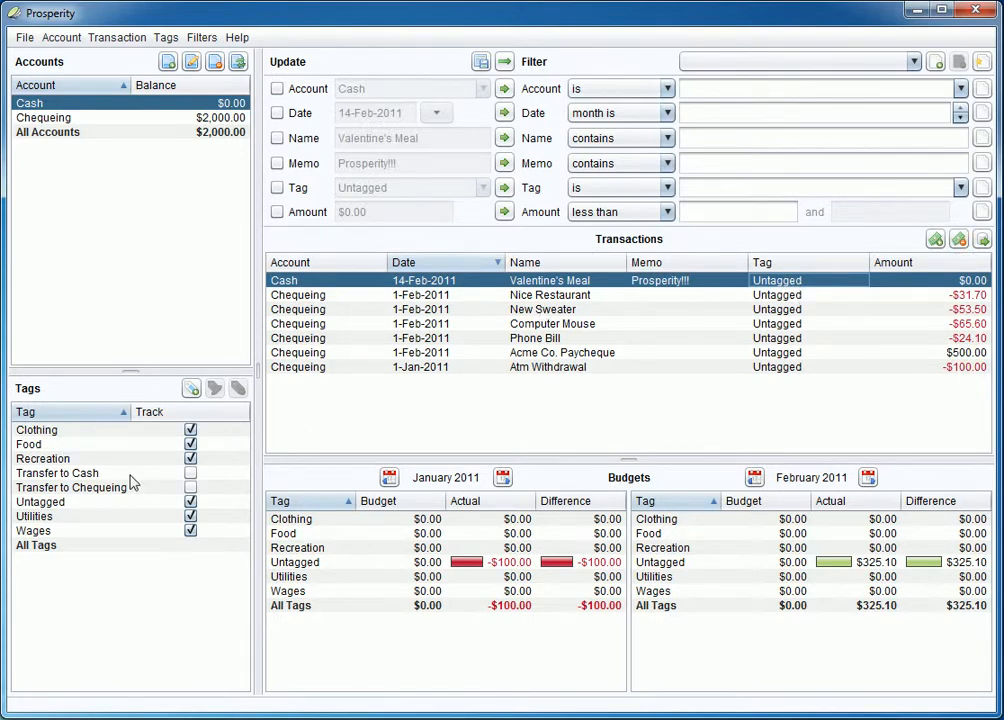
{"action": "left_click", "coordinate": [862, 285]}
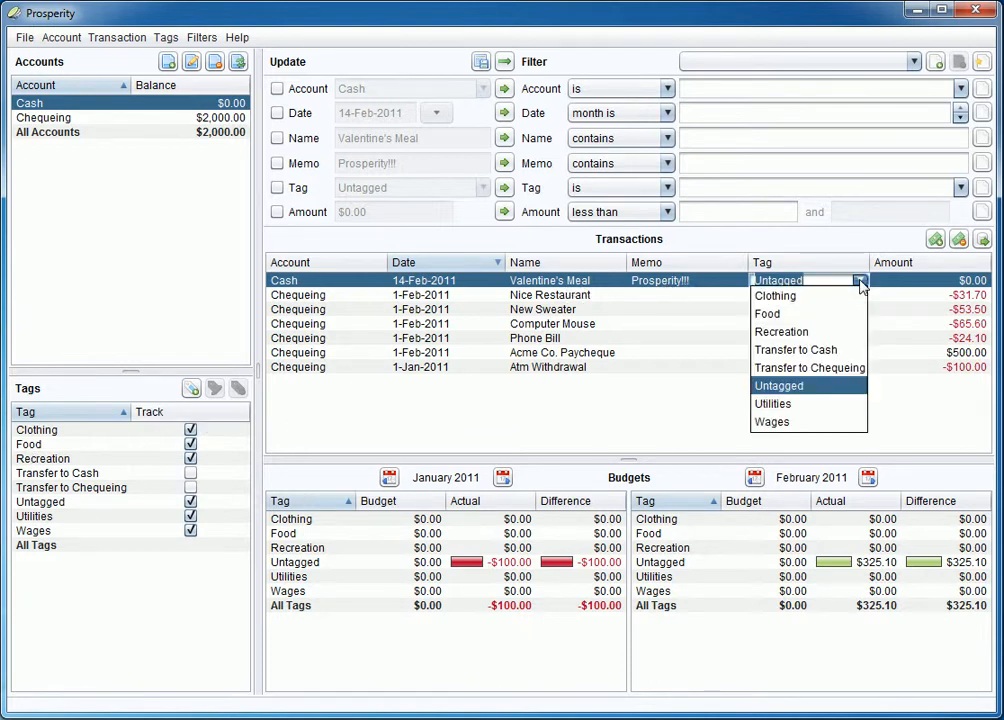
{"action": "left_click", "coordinate": [770, 316]}
{"action": "left_click", "coordinate": [932, 283]}
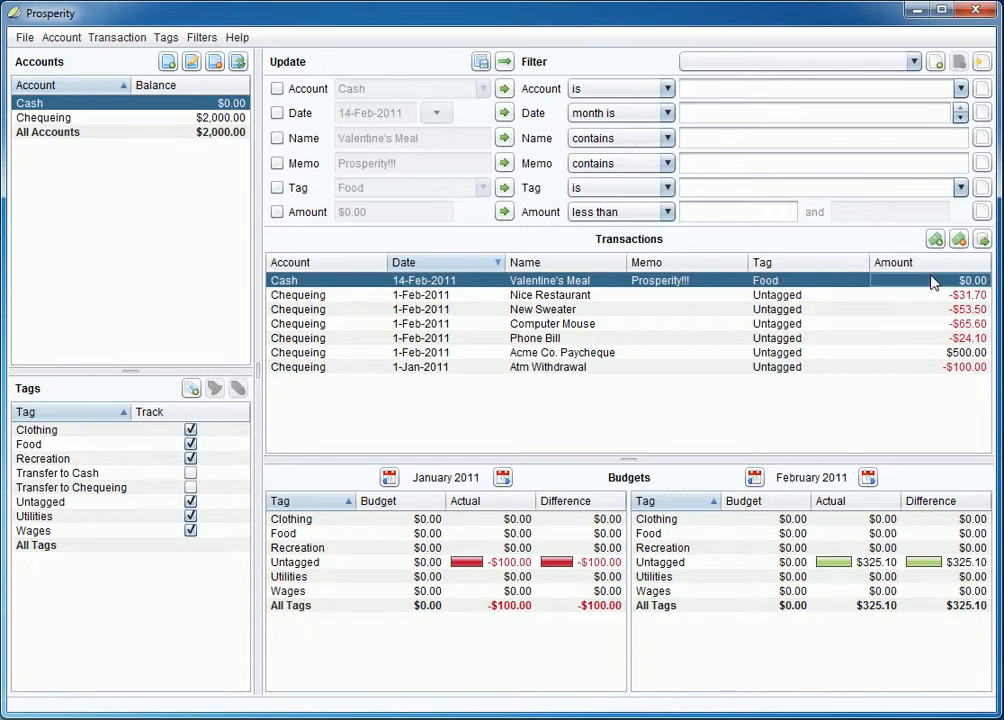
{"action": "left_click", "coordinate": [930, 286]}
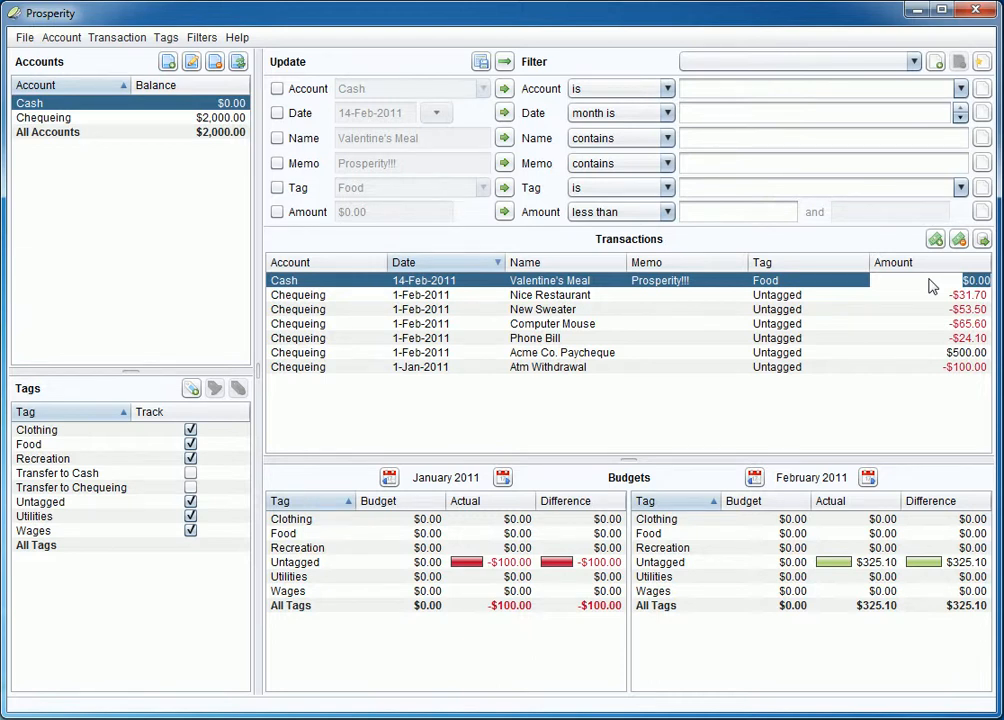
{"action": "key", "text": "BackSpace"}
{"action": "key", "text": "Return"}
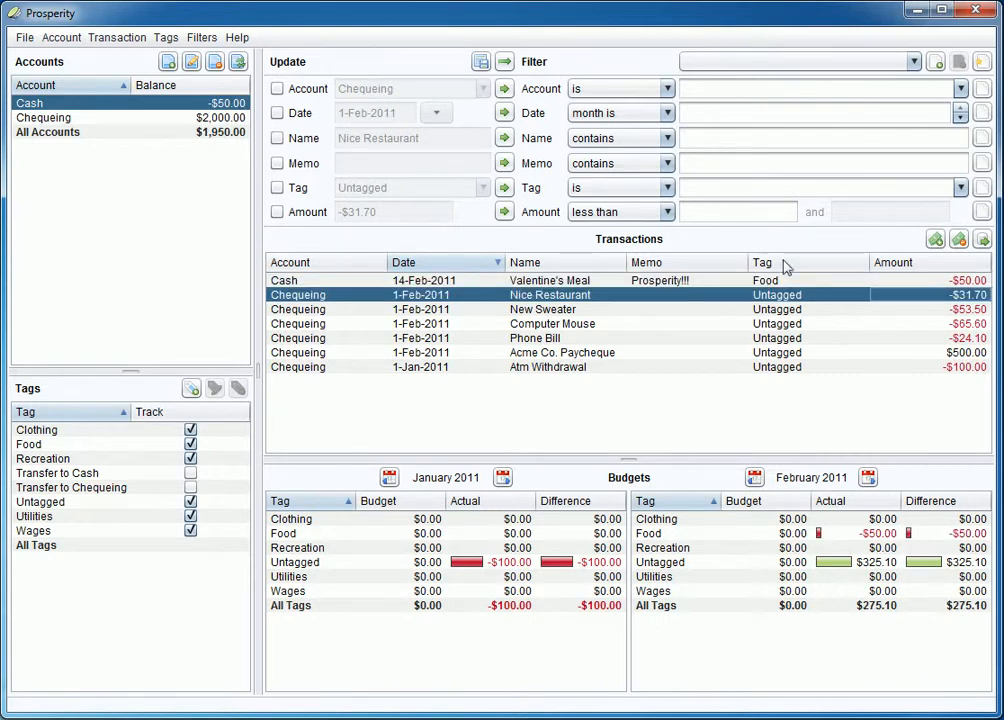
Step: Set the Cash account's balance to 60
{"action": "left_click", "coordinate": [308, 283]}
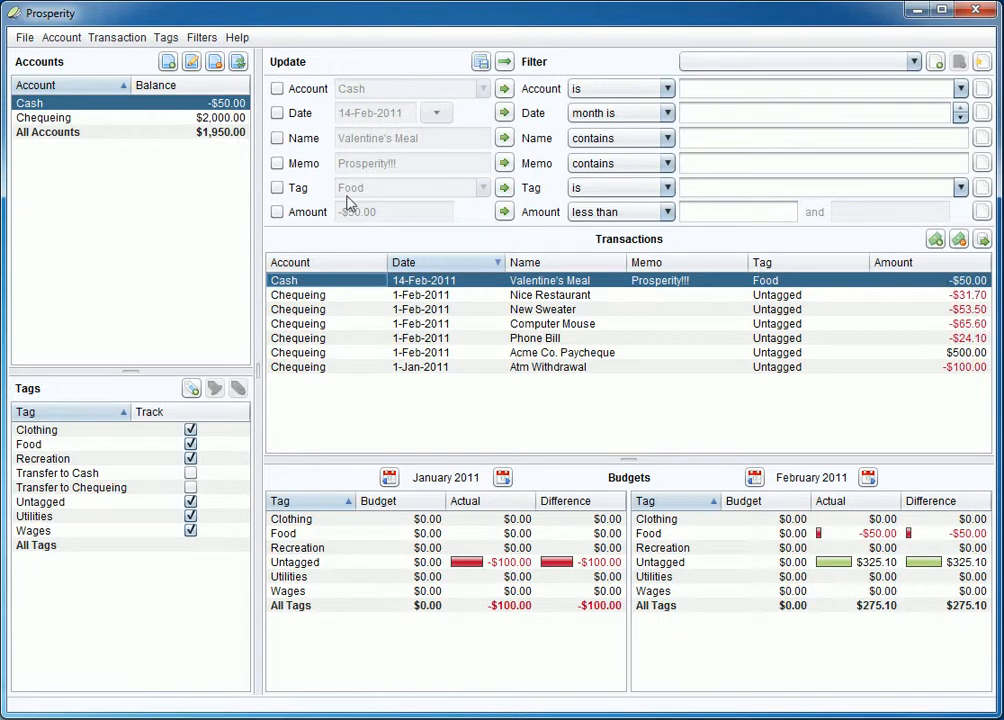
{"action": "left_click", "coordinate": [221, 117]}
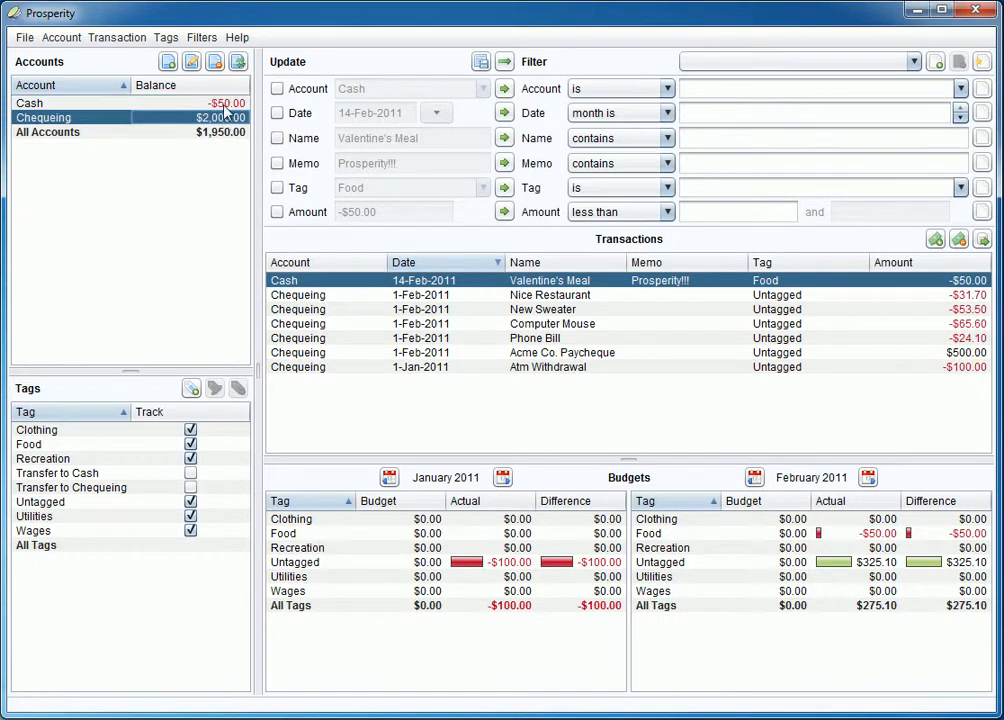
{"action": "left_click", "coordinate": [225, 104]}
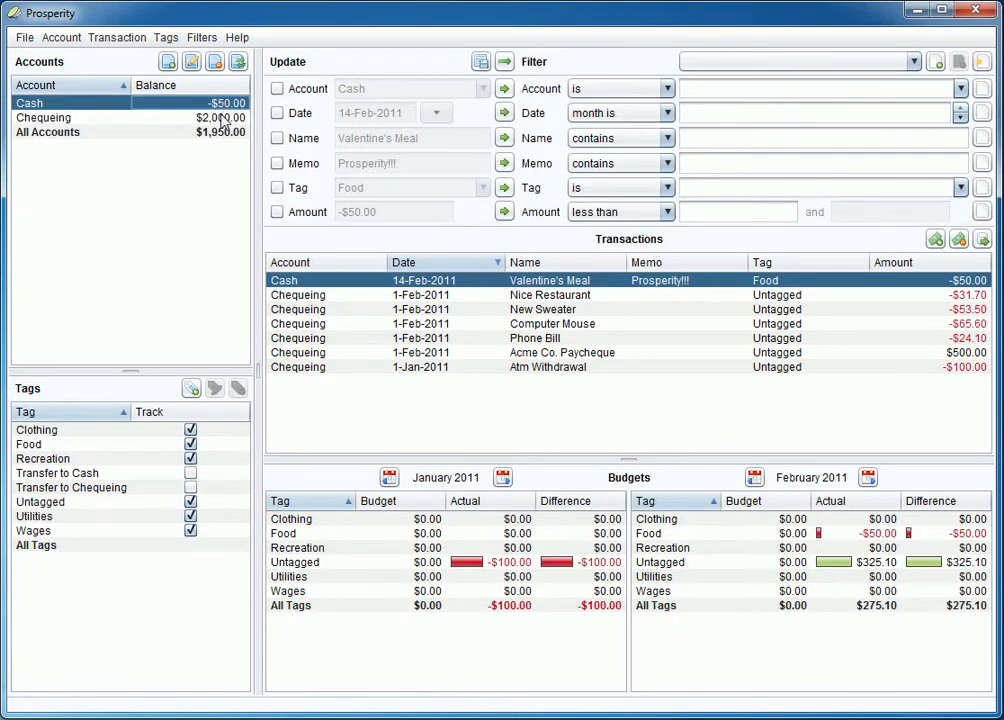
{"action": "left_click", "coordinate": [238, 63]}
{"action": "type", "text": "6"}
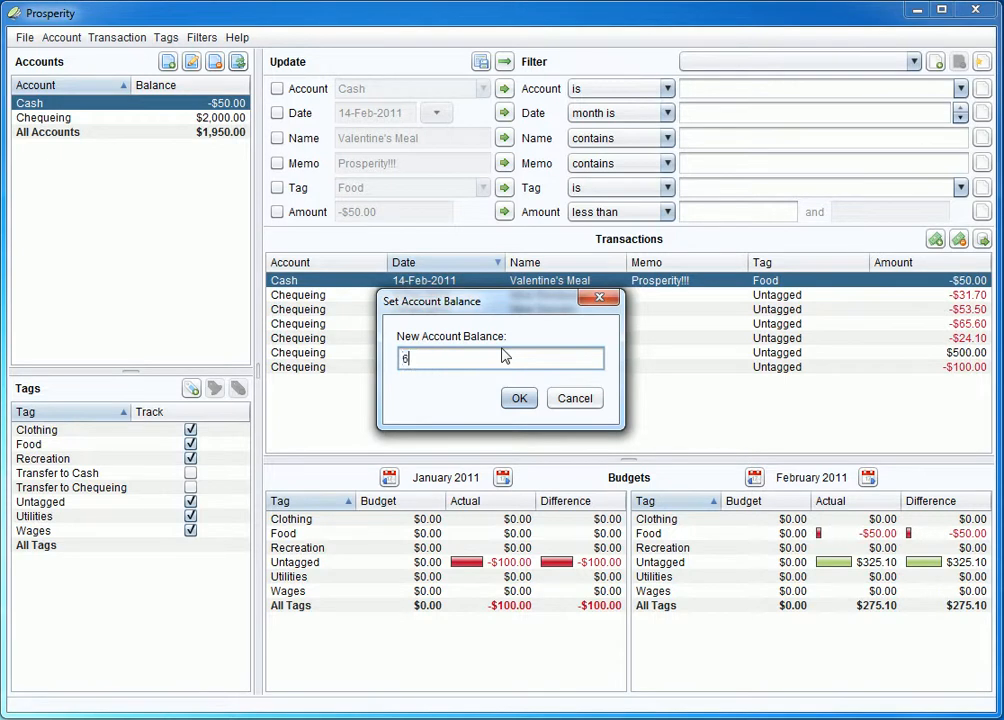
{"action": "type", "text": "0"}
{"action": "key", "text": "Return"}
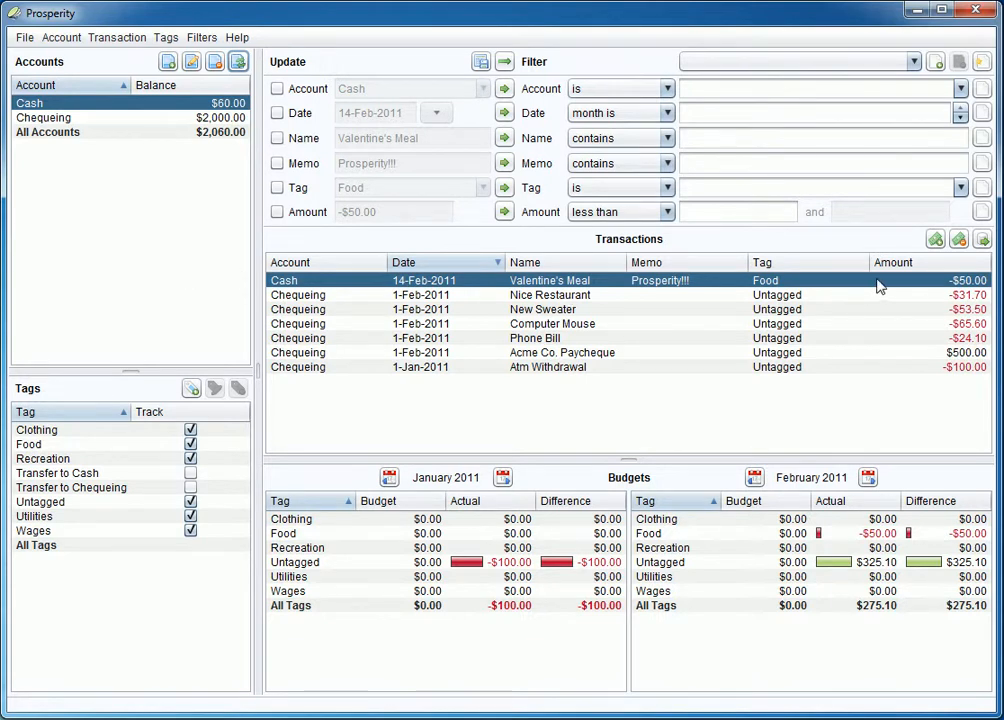
Step: Delete the Valentine's Meal transaction from the Cash account
{"action": "left_click", "coordinate": [779, 296]}
{"action": "left_click", "coordinate": [862, 280]}
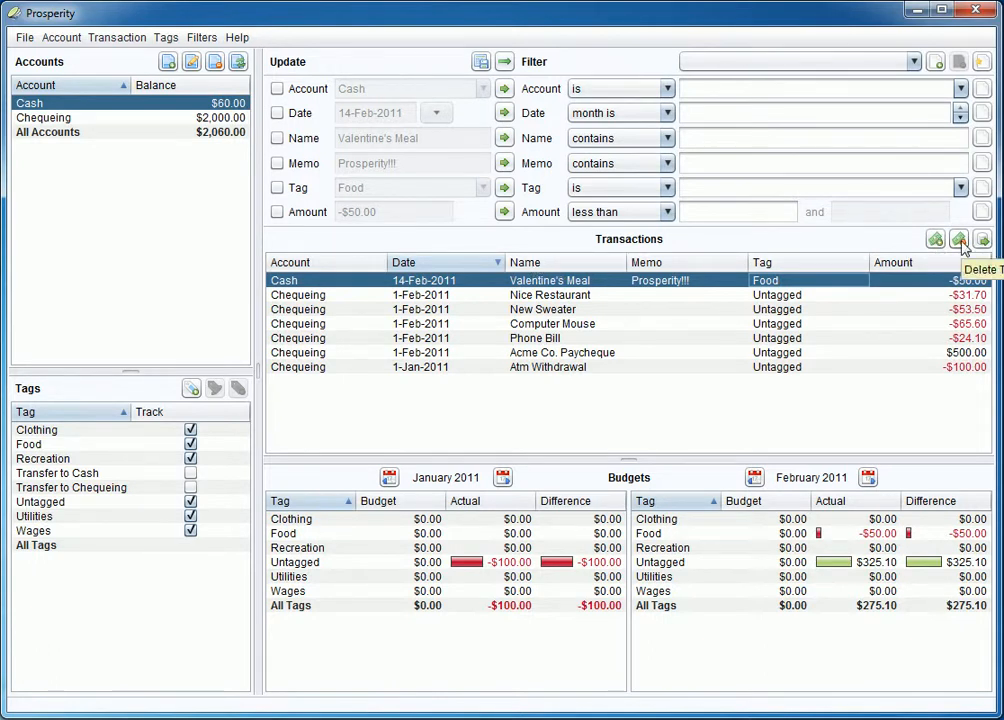
{"action": "left_click", "coordinate": [959, 240]}
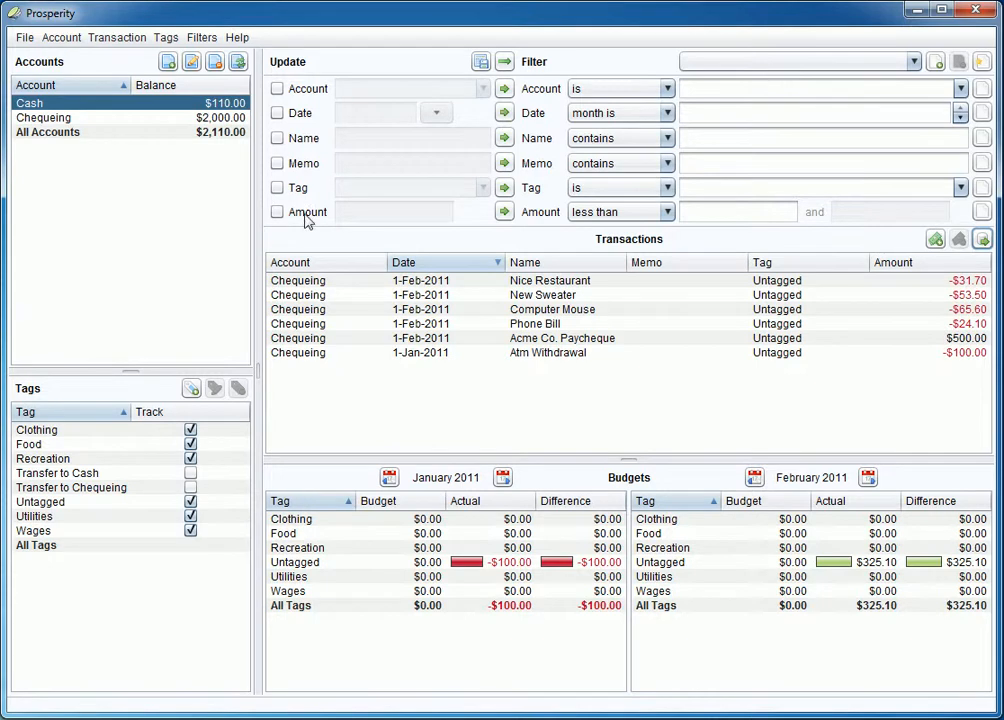
Step: Compare the Chequeing and Cash account balances and review the Nice Restaurant transaction's amount
{"action": "left_click", "coordinate": [224, 118]}
{"action": "left_click", "coordinate": [221, 106]}
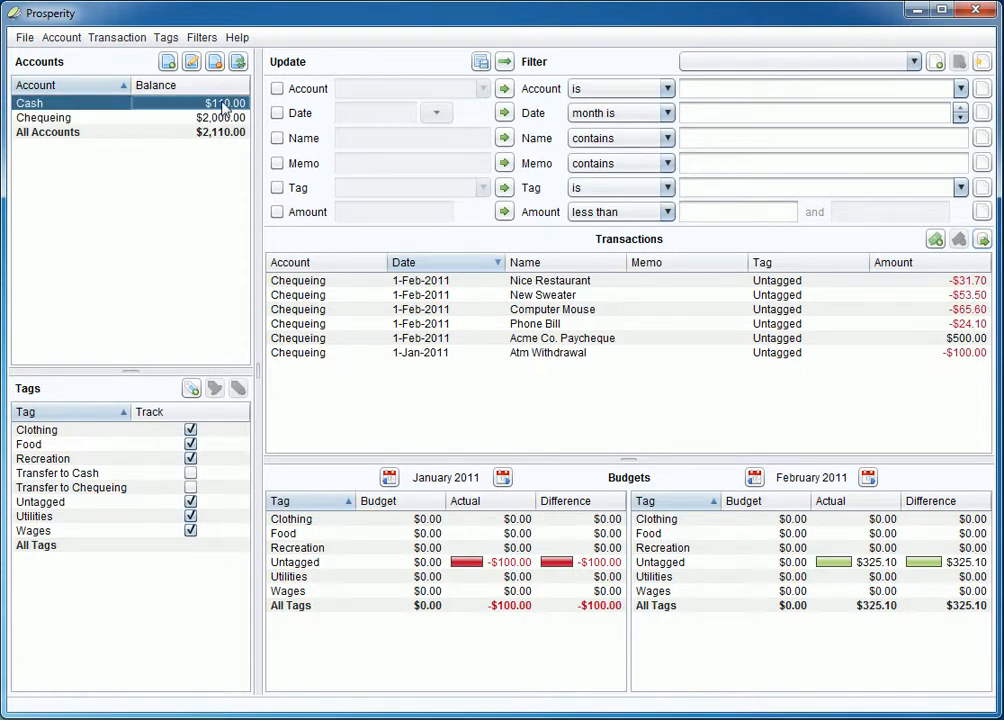
{"action": "left_click", "coordinate": [948, 283]}
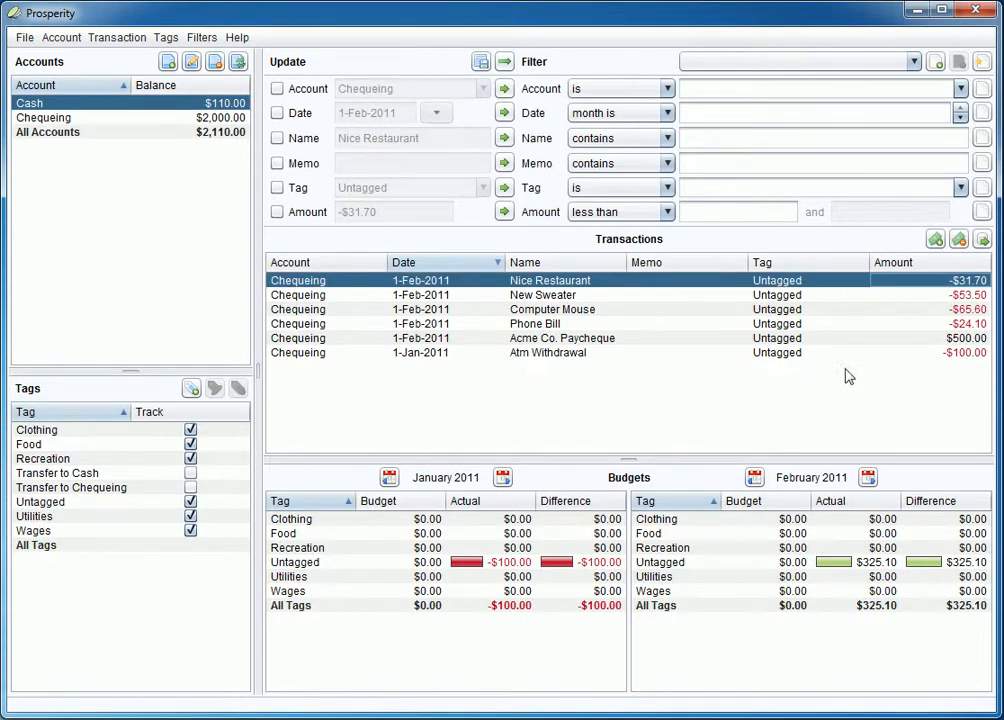